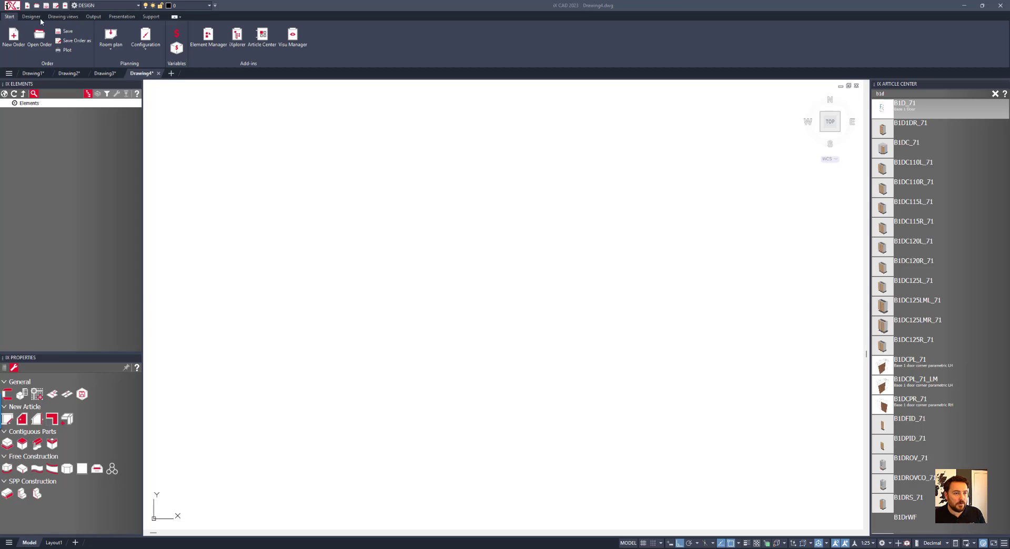
- Insert a new cabinet article with height 900, width 450 and depth 450, and place it in the drawing
left_click(31, 16)
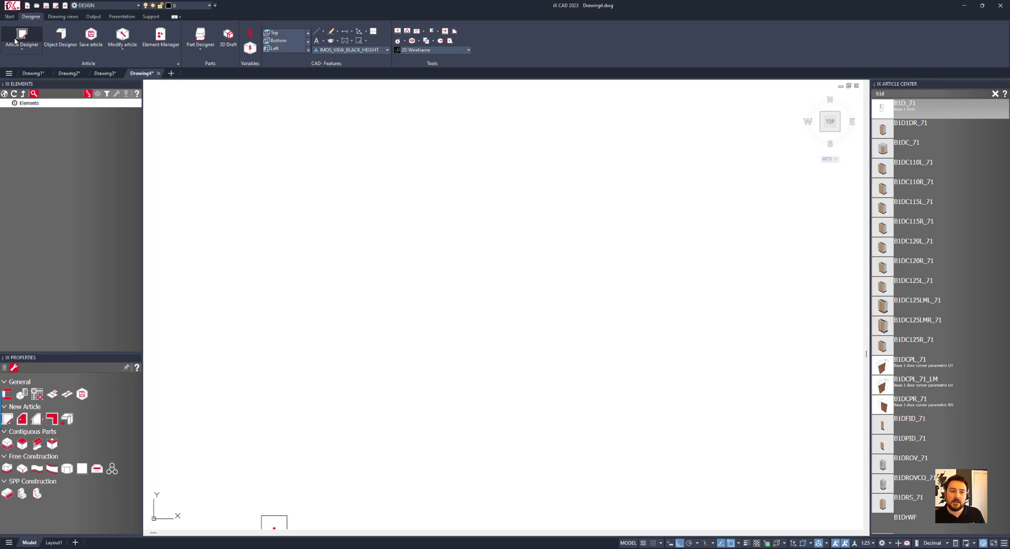
left_click(22, 36)
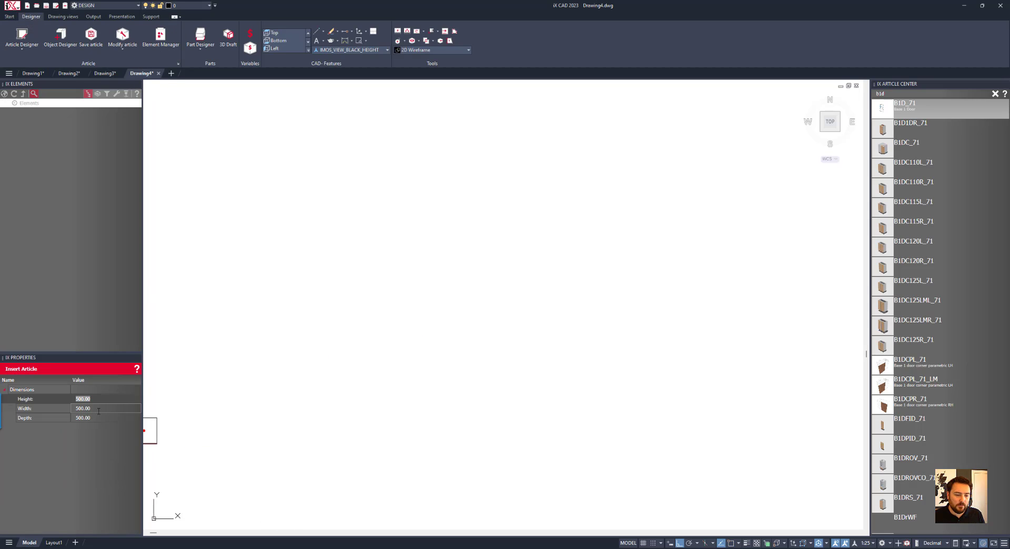
type("900")
key("Tab")
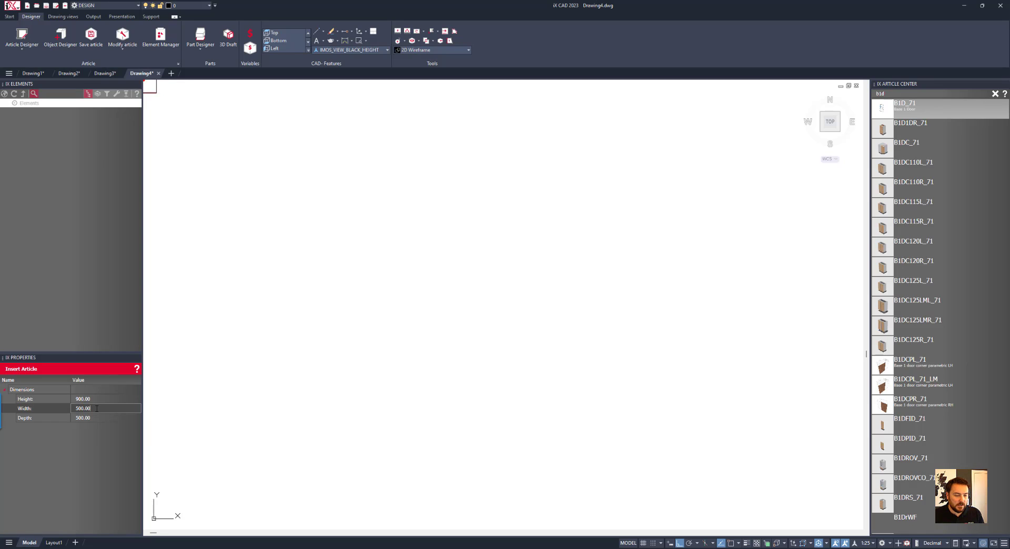
type("450")
key("Tab")
type("45")
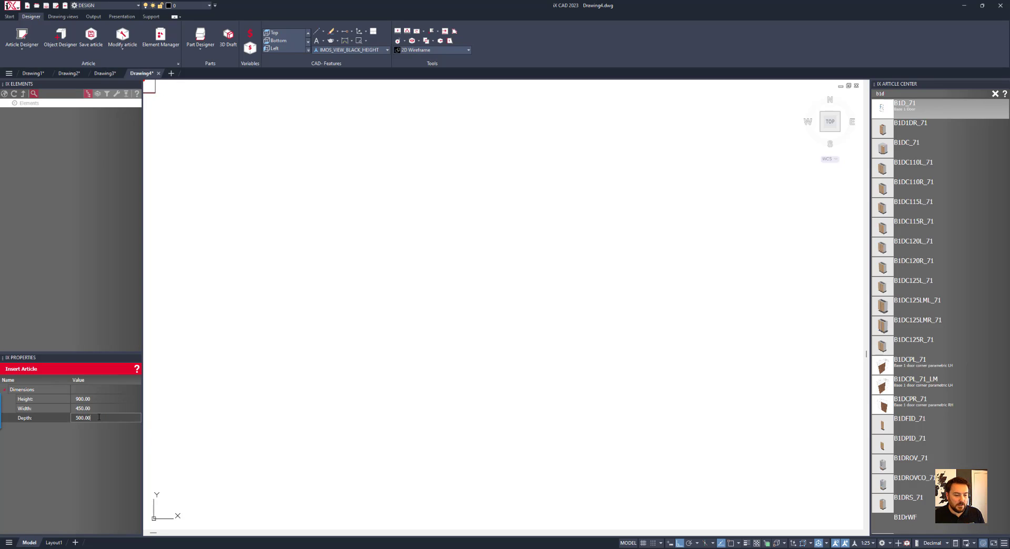
key("Return")
left_click(327, 337)
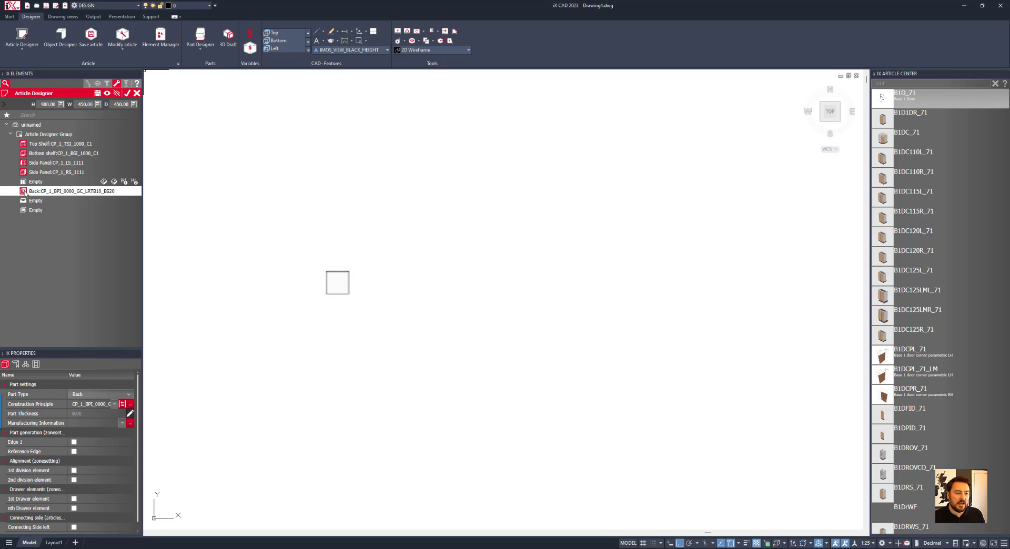
- Set the back construction principle to CP_2_BPI_0000_C1 and accept the cabinet article
left_click(113, 403)
left_click(110, 420)
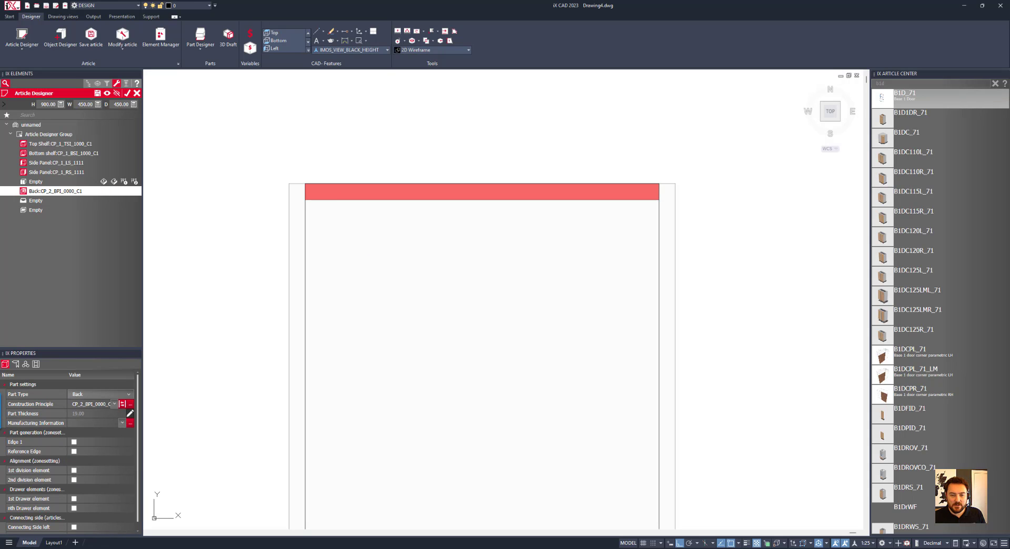
middle_click_drag(336, 218, 371, 187, "shift")
scroll(372, 187, "down", 3)
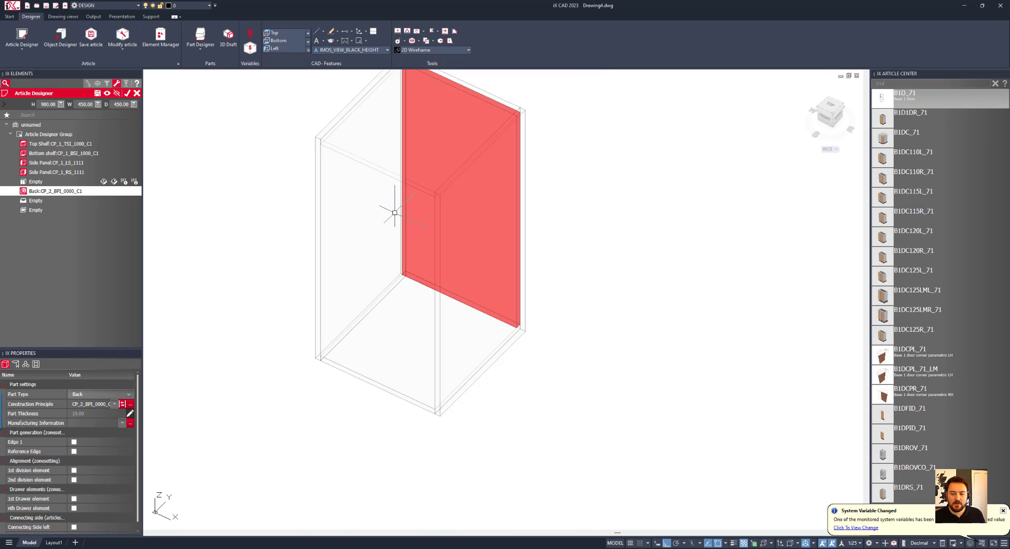
mouse_move(394, 218)
middle_mouse_down("shift")
mouse_move(342, 250)
mouse_move(350, 244)
mouse_move(338, 288)
middle_mouse_up("shift")
left_click(127, 94)
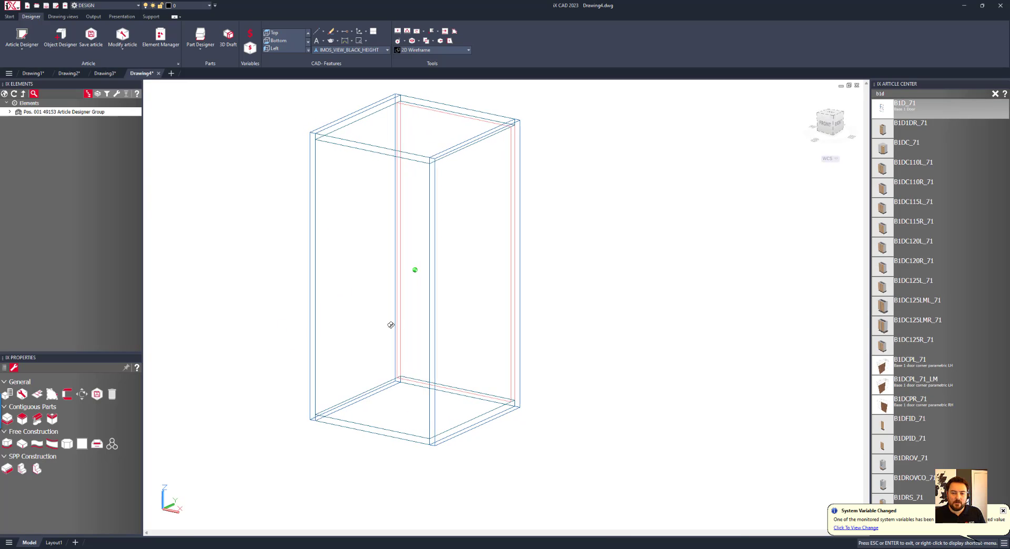
- Switch the Visu Manager display mode to Modus - 6 and orbit to inspect the cabinet's connectors
left_click(65, 7)
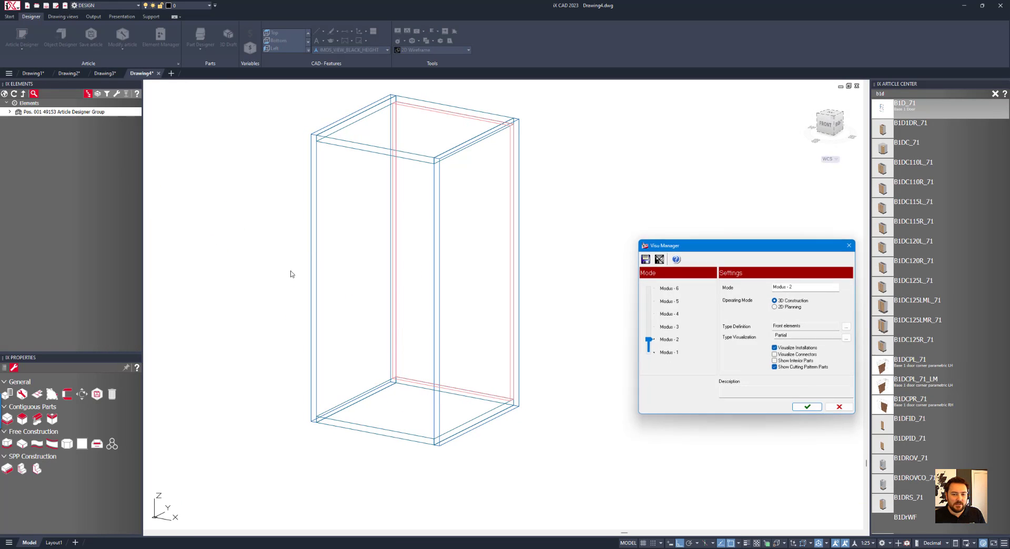
left_click(650, 347)
left_click(650, 289)
left_click(807, 407)
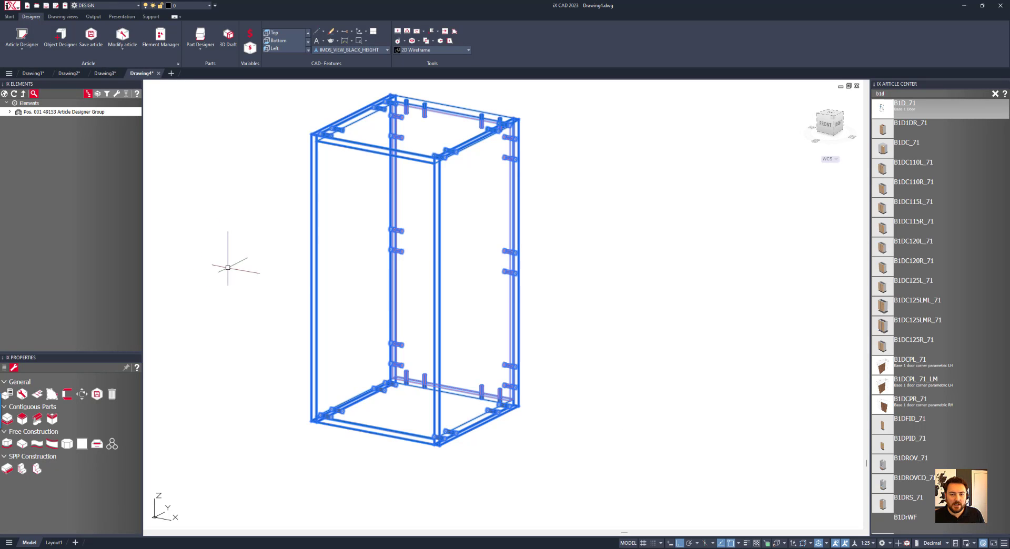
middle_click_drag(225, 266, 273, 279, "shift")
scroll(351, 145, "up", 10)
scroll(352, 145, "down", 10)
middle_click_drag(331, 311, 470, 392, "shift")
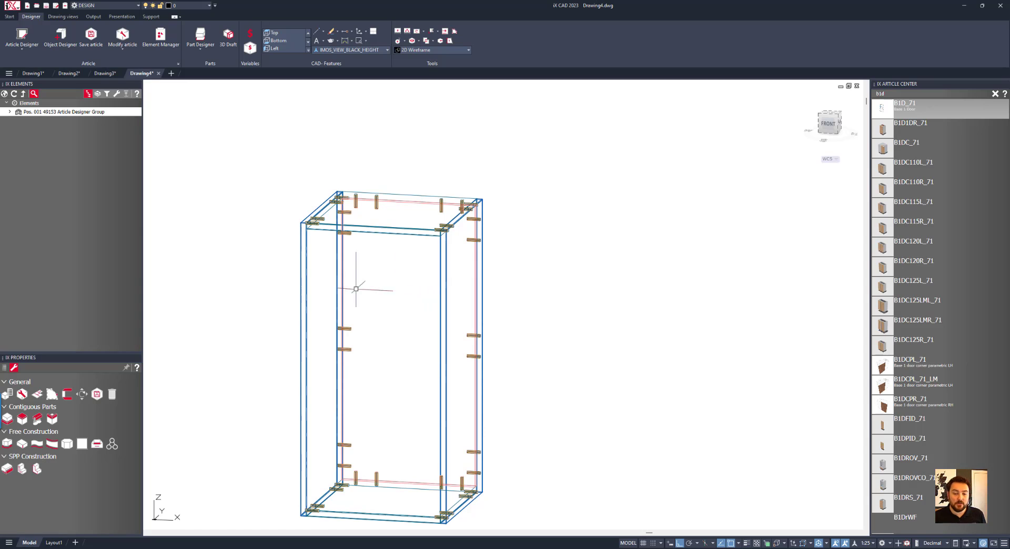
right_click(282, 203)
- Modify the article and save its back construction principle as a copy named CP_2_BPI_0000_C1_CO
left_click(315, 227)
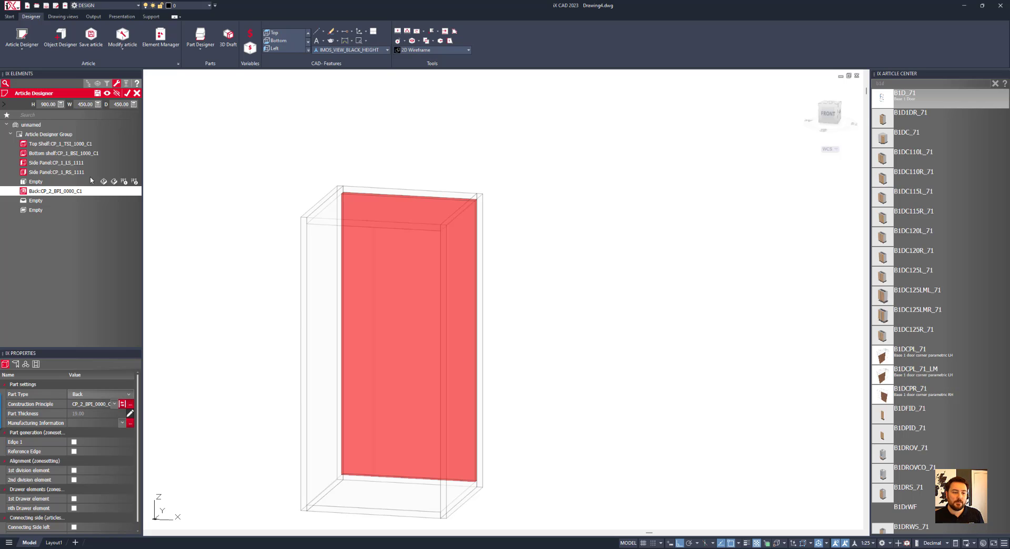
left_click(78, 191)
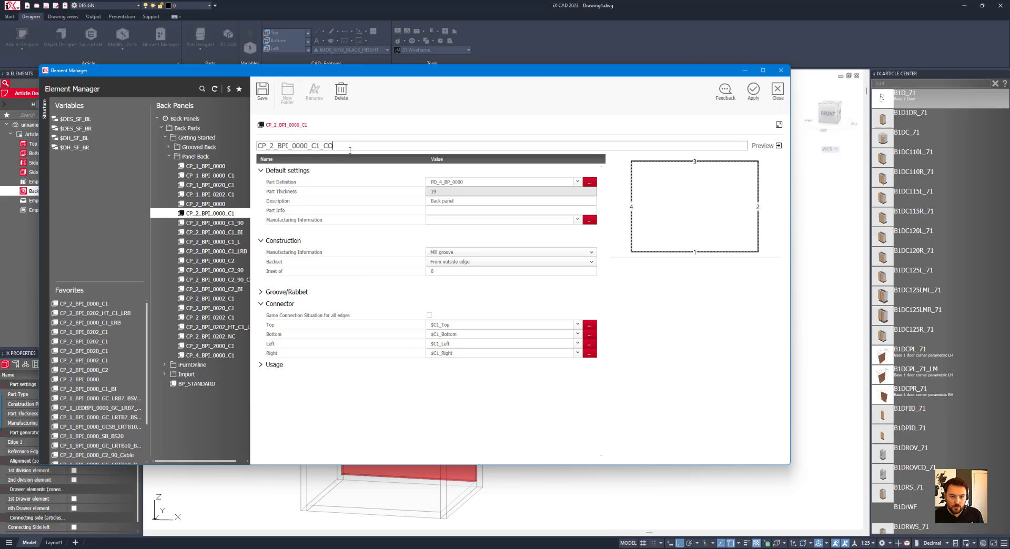
left_click(261, 91)
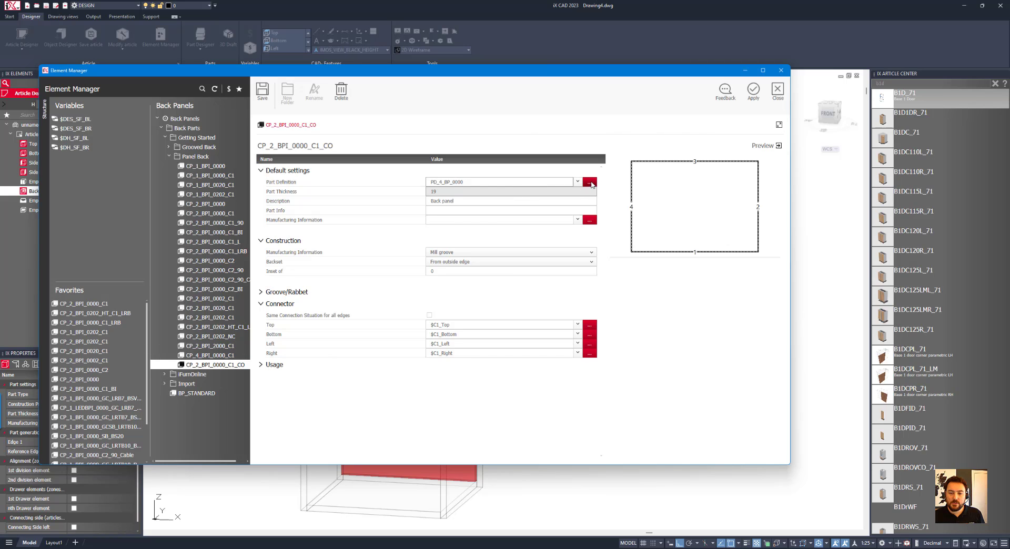
- Rename part definition PD_4_BP_0000 to PD_4_BP_0000_CO and open its 700×500 outline editor
left_click(590, 182)
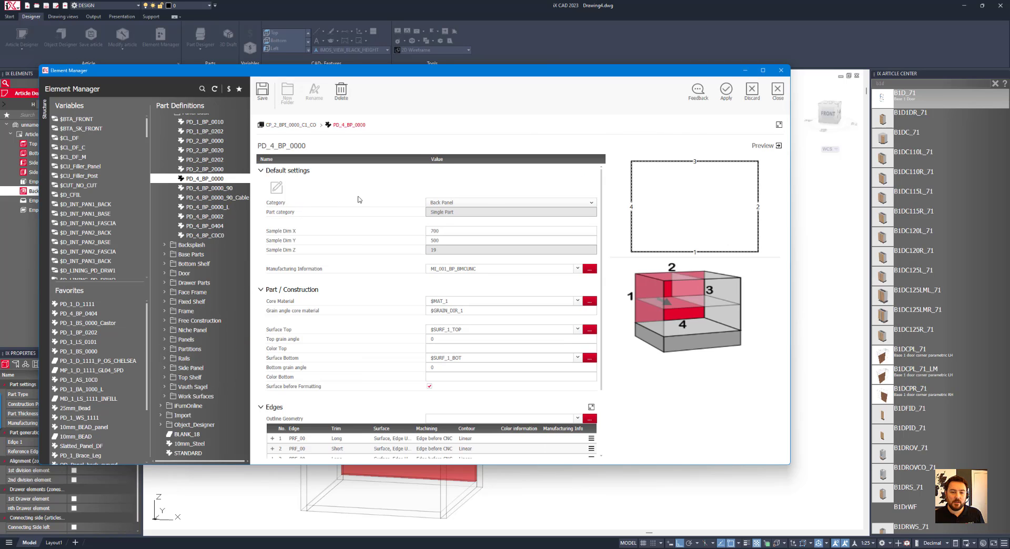
left_click(323, 148)
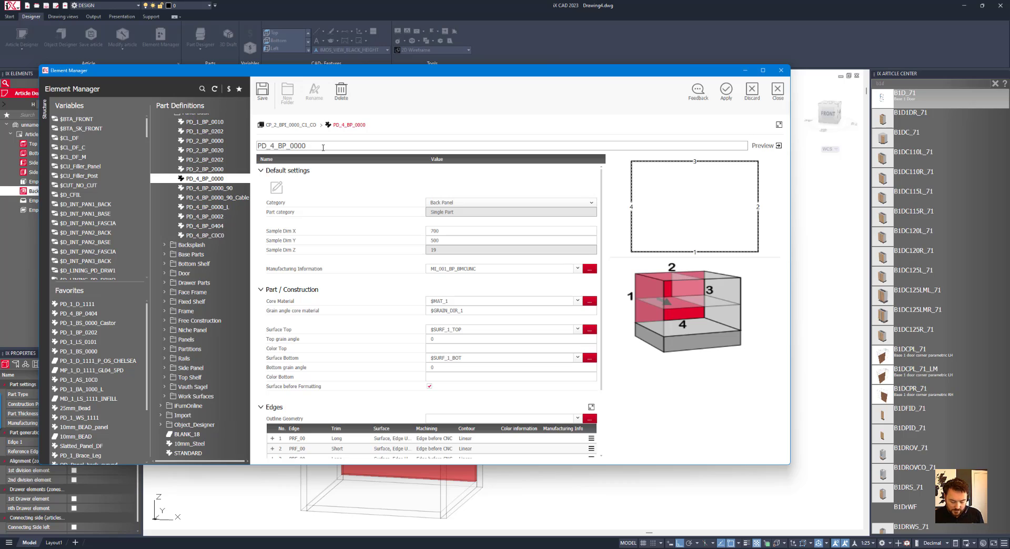
key("Return")
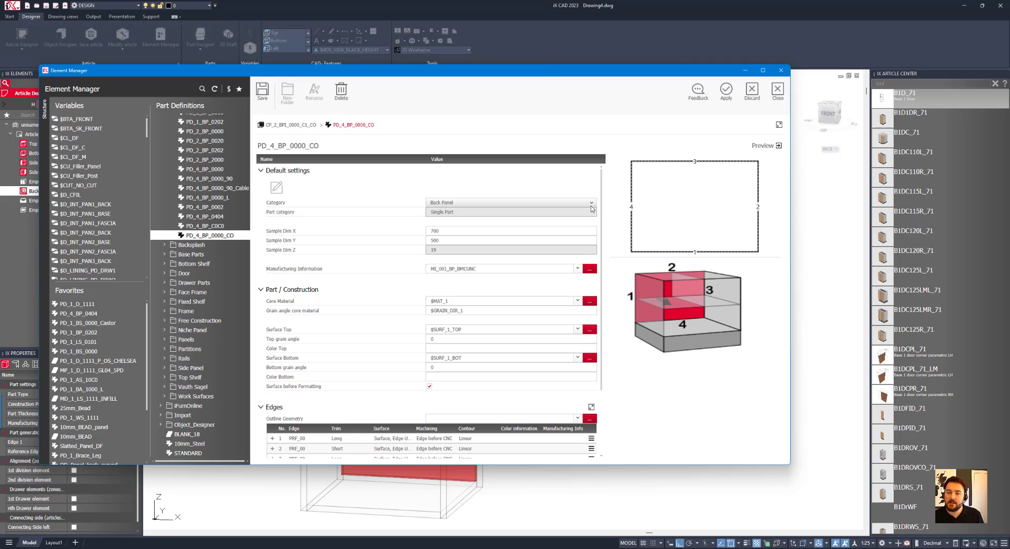
left_click(276, 187)
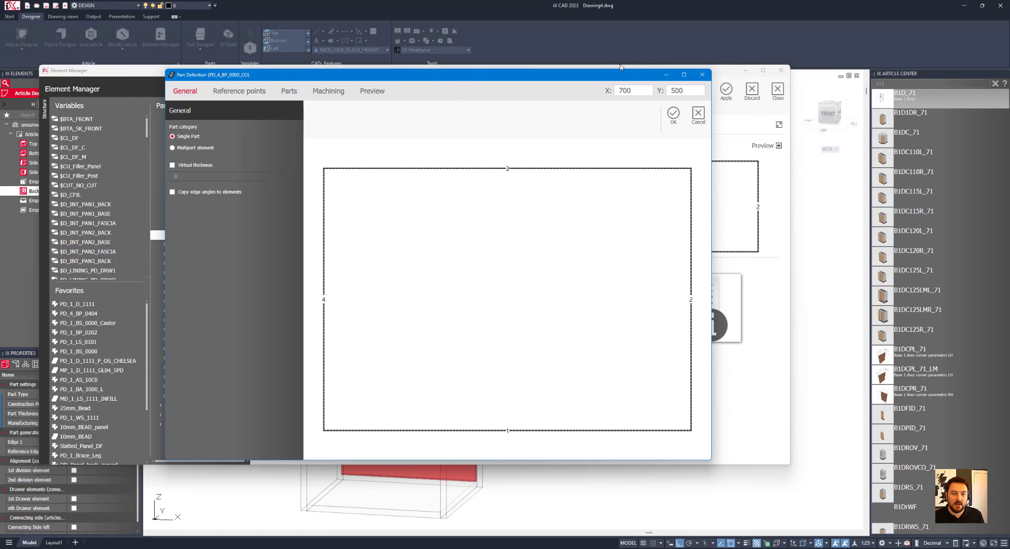
- Add a linear-division reference point of 0:50mm:1:50mm:0 in both X and Y
left_click(684, 75)
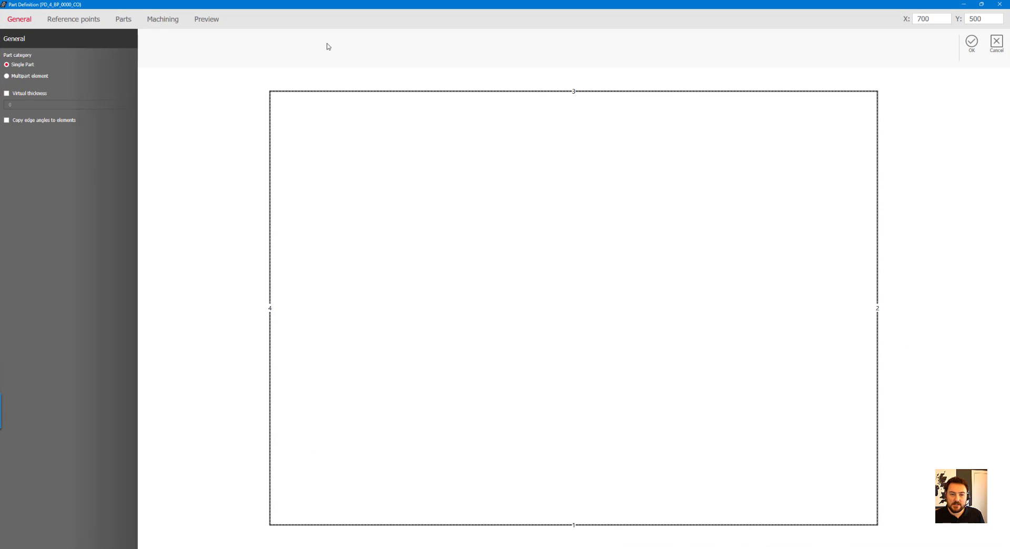
left_click(71, 19)
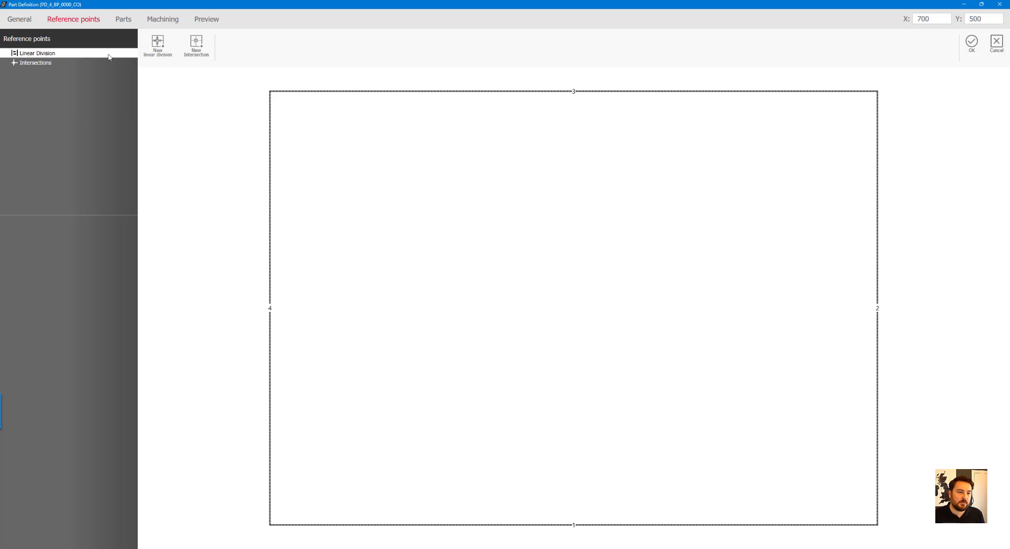
left_click(158, 43)
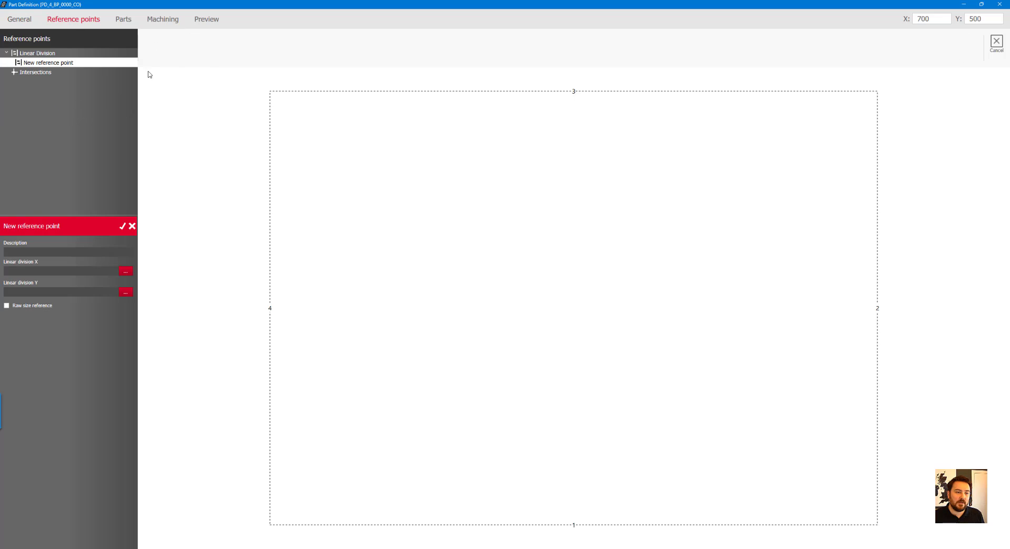
left_click(35, 272)
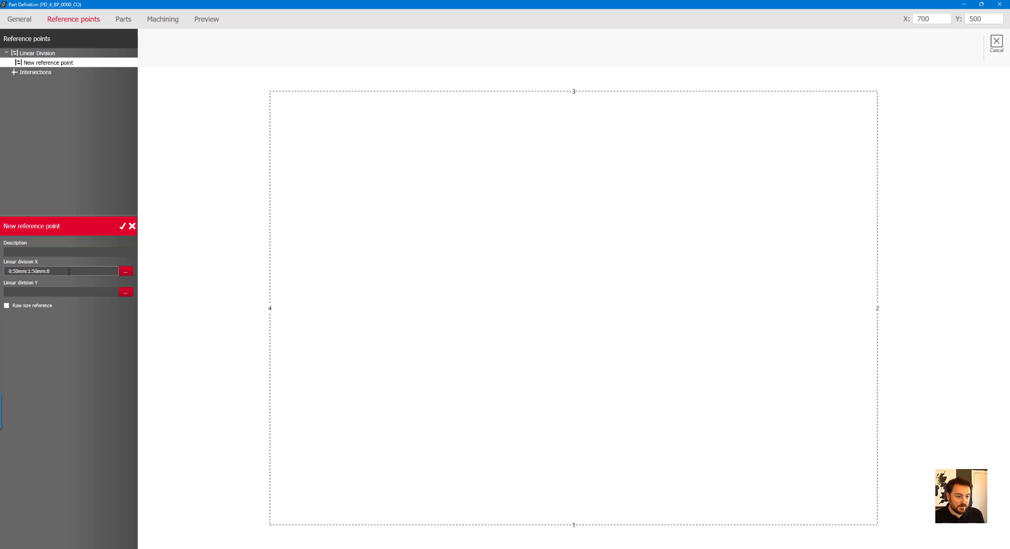
key("ctrl+a")
key("ctrl+c")
left_click(39, 290)
key("ctrl+v")
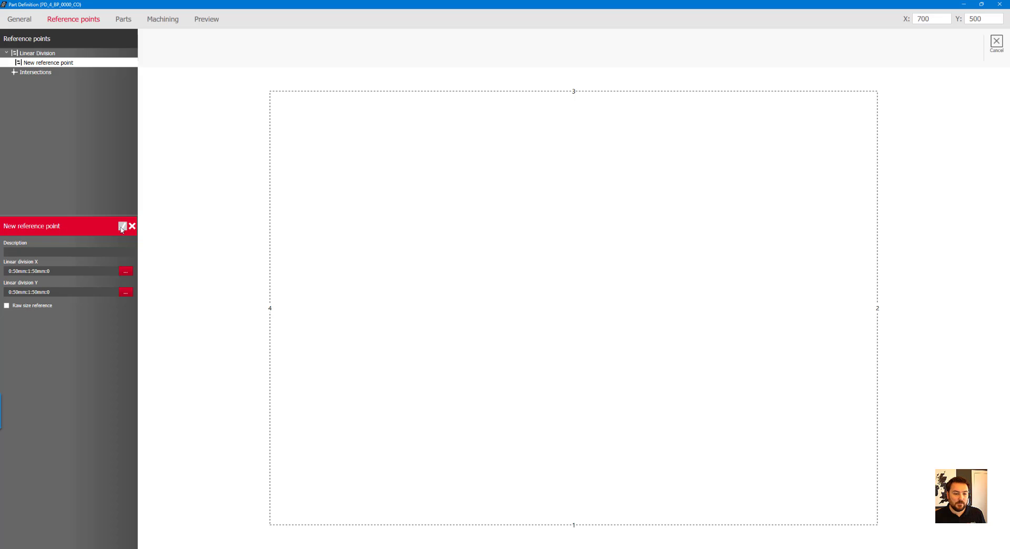
left_click(122, 226)
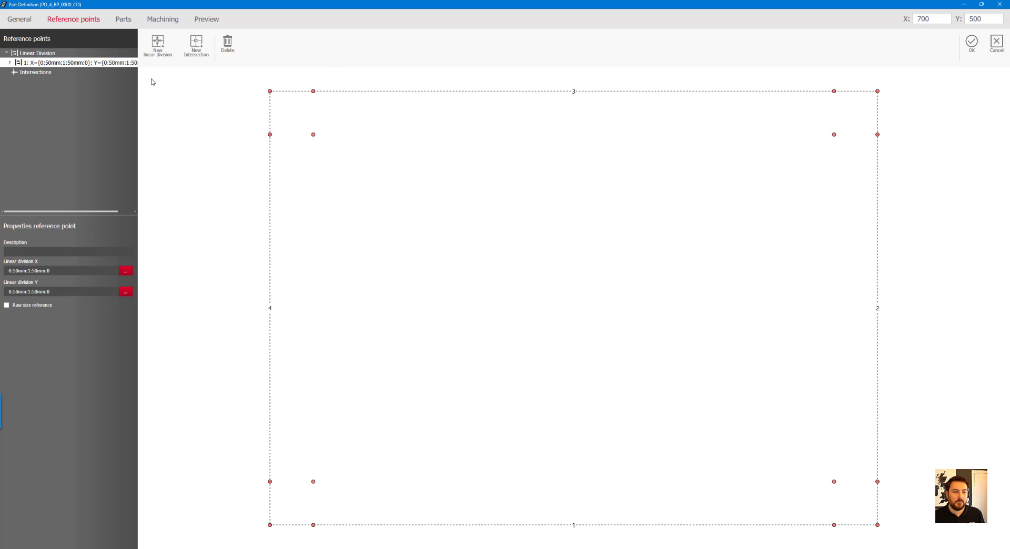
left_click(25, 24)
- Make the panel multipart and add a 700×500 part through the four outer corner points
left_click(7, 76)
left_click(123, 20)
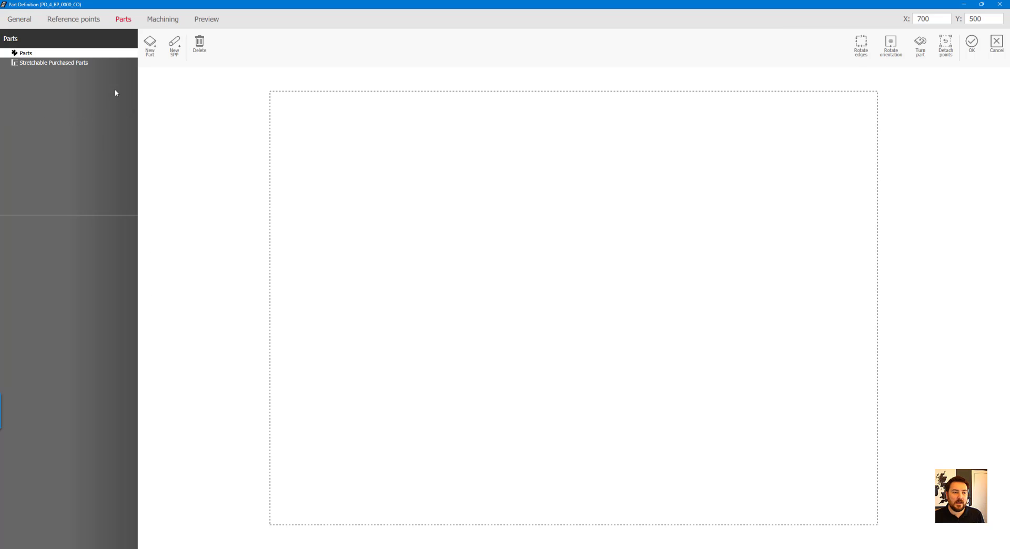
left_click(150, 45)
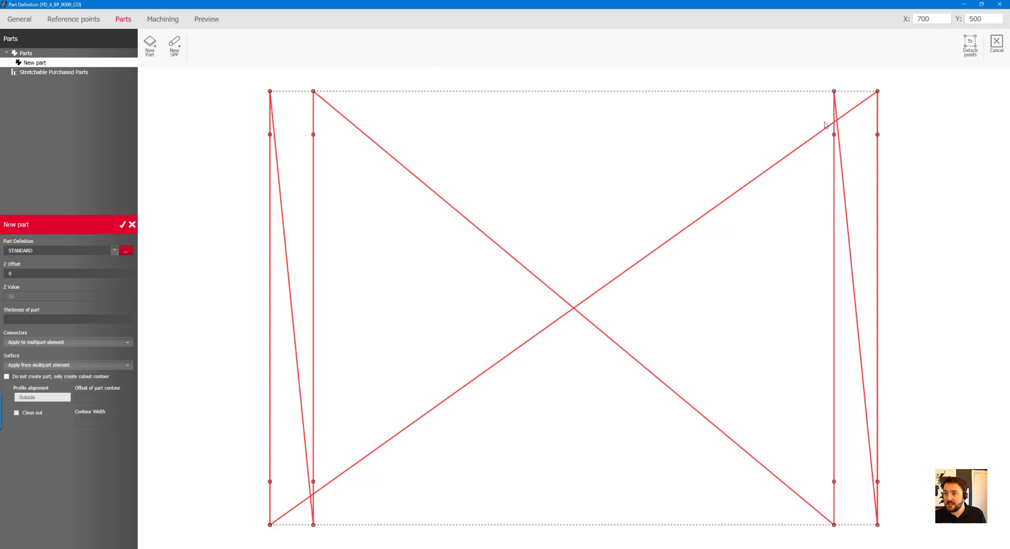
left_click(970, 50)
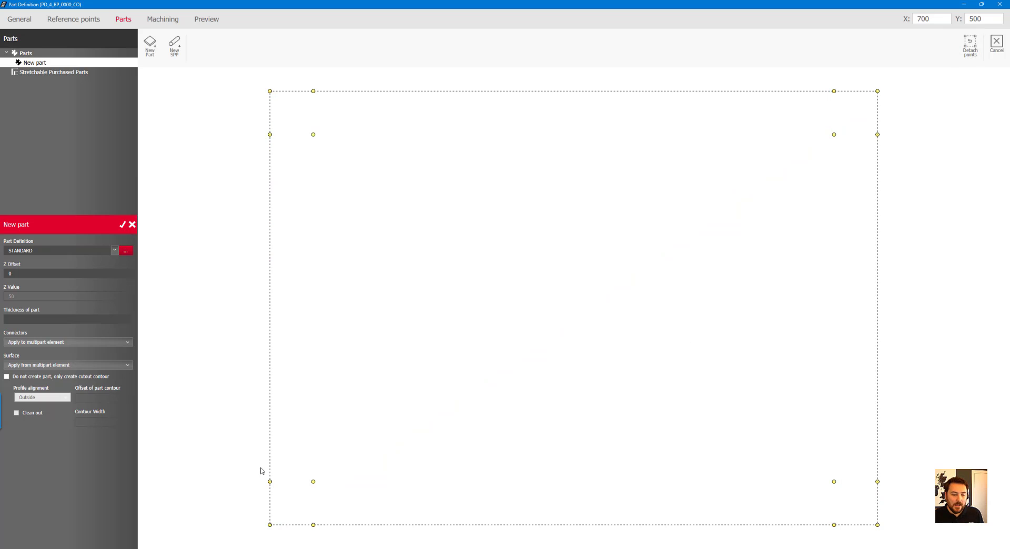
left_click(270, 525)
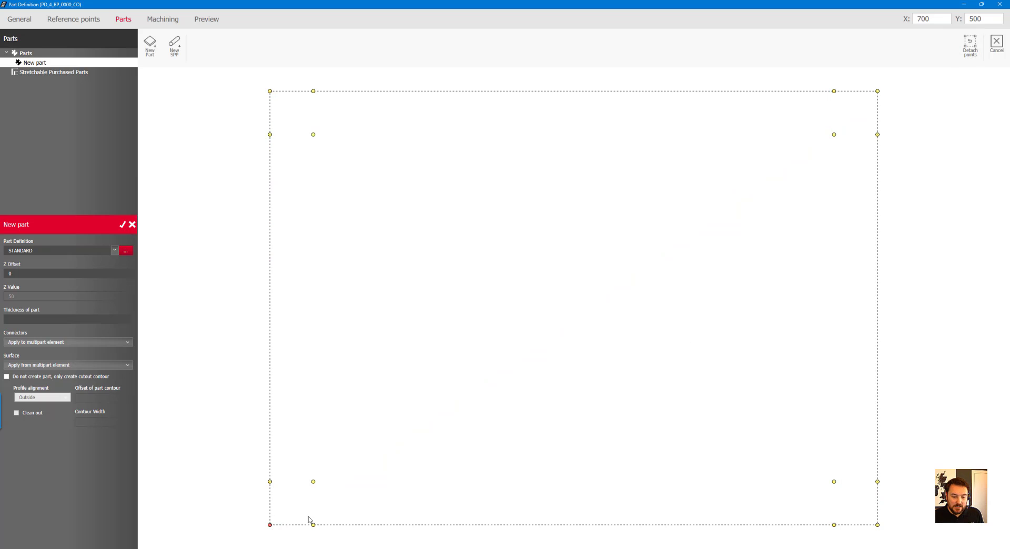
left_click(877, 525)
left_click(877, 91)
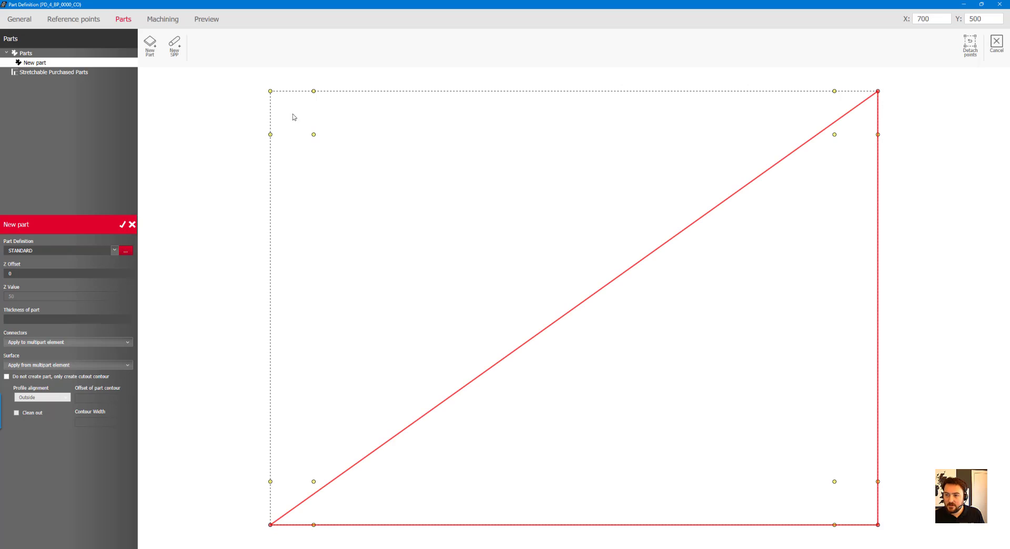
left_click(270, 91)
left_click(122, 224)
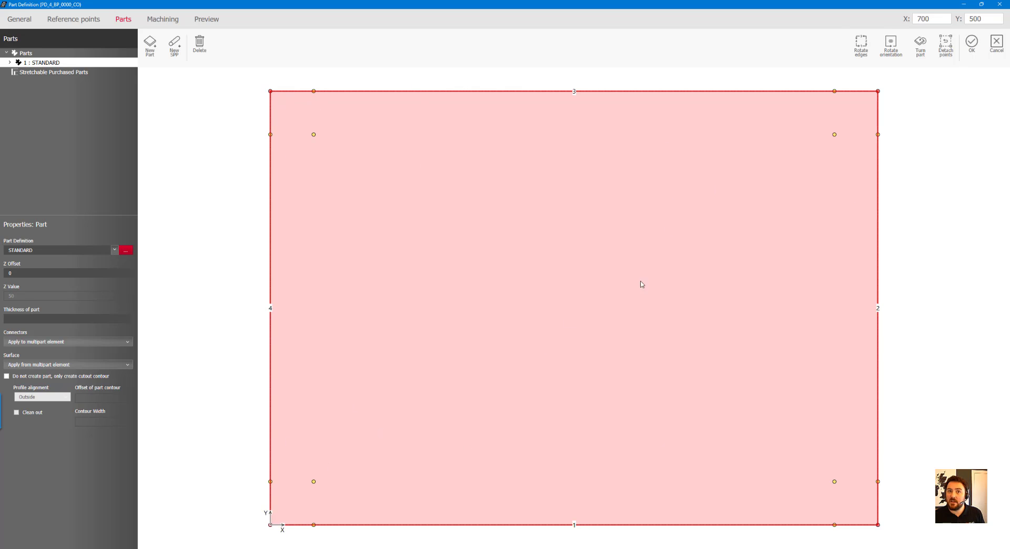
- Change the full-size part's definition from STANDARD to PD_4_BP_0000
double_click(47, 250)
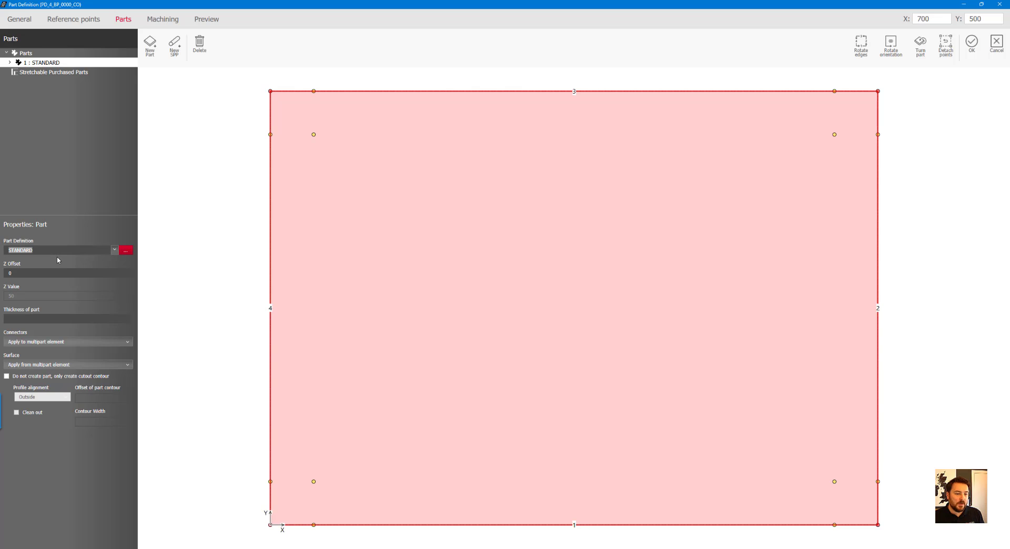
type("PD_4_BP_0000")
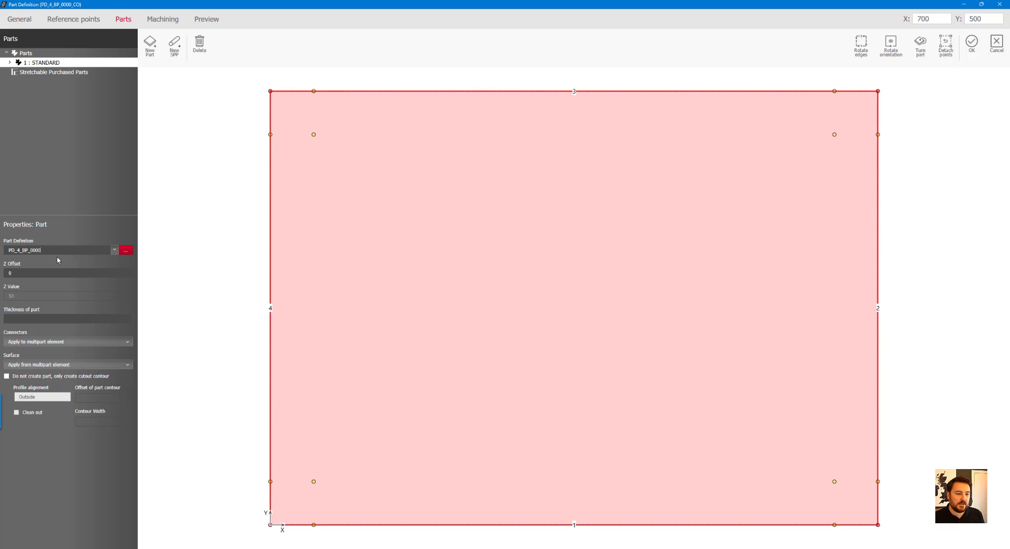
key("Return")
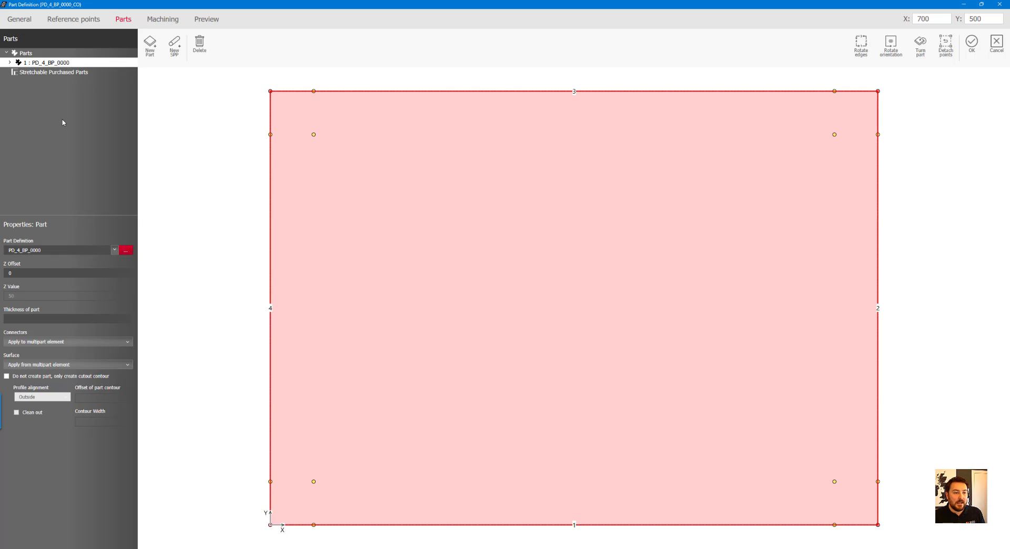
- Add a cutout-only 19 mm part through the four inset points, 50 mm from each edge
left_click(150, 44)
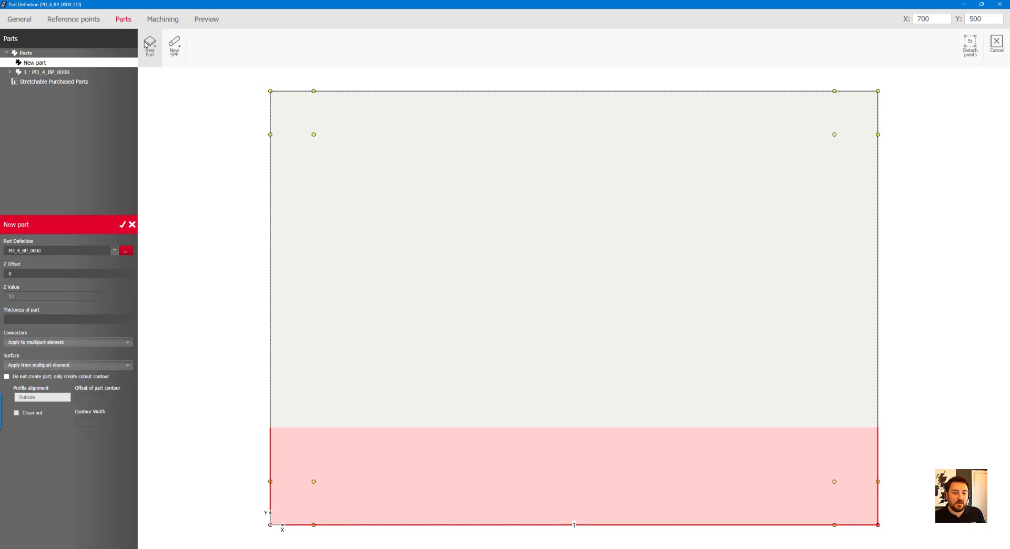
left_click(313, 482)
left_click(834, 481)
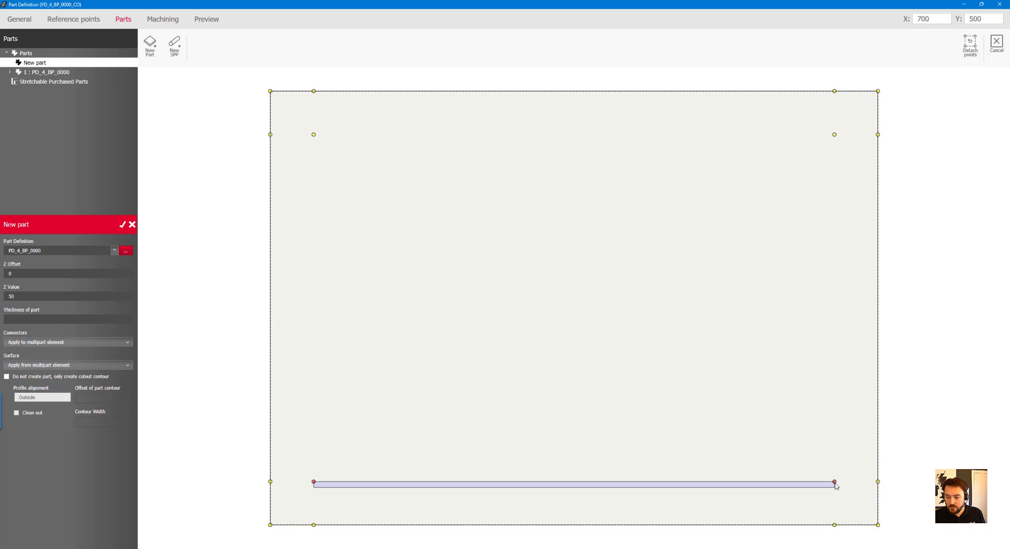
left_click(834, 135)
left_click(314, 135)
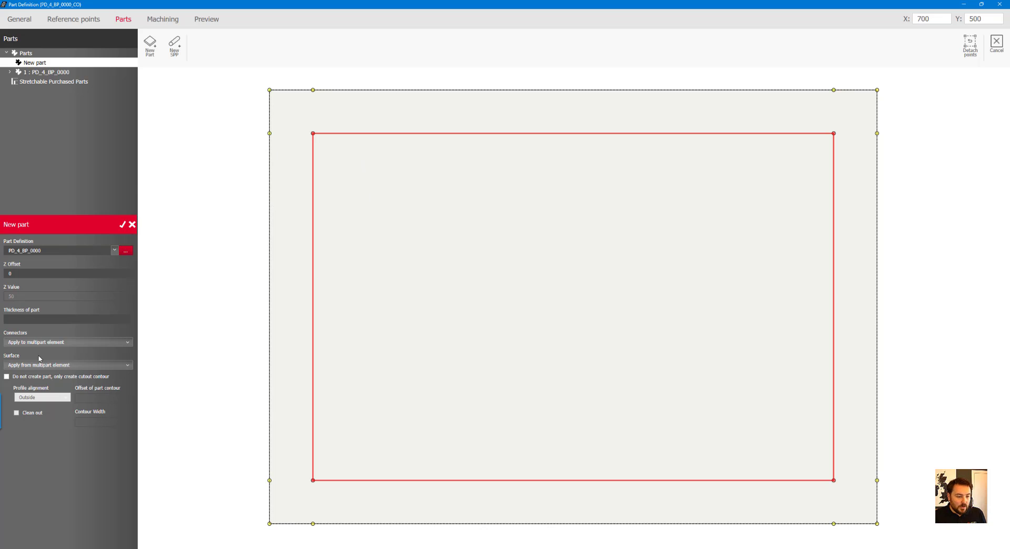
left_click(6, 377)
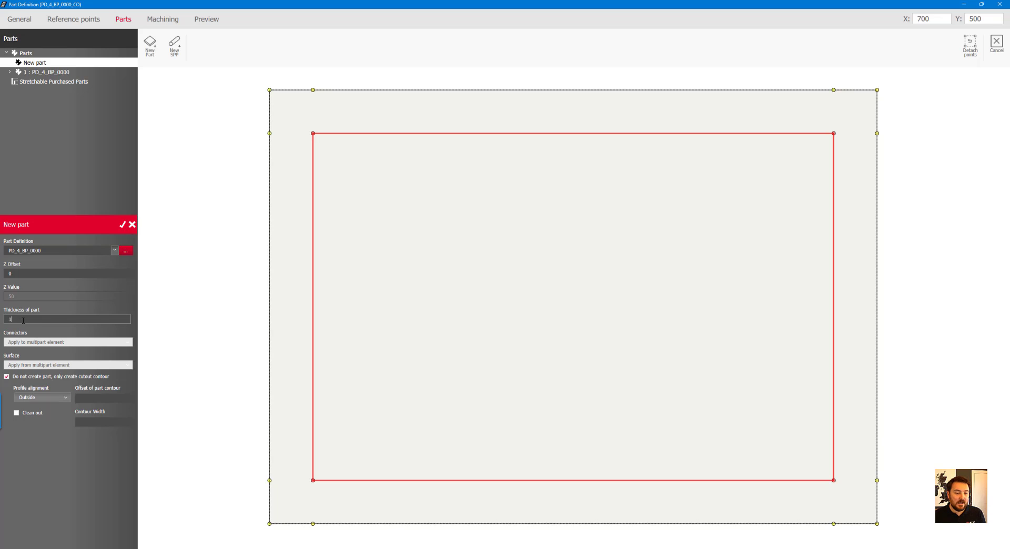
left_click(122, 225)
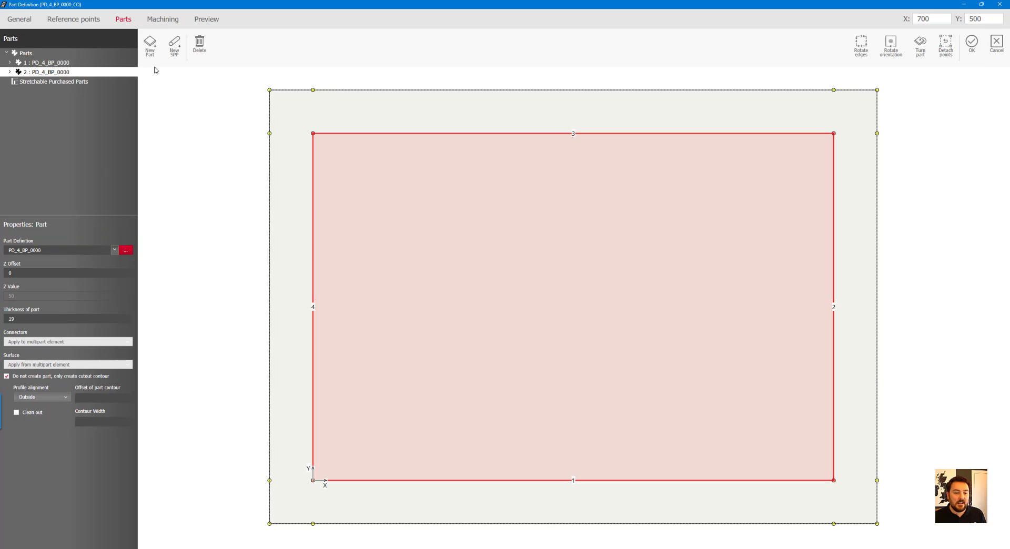
- Preview the framed back panel in 3D and close the part definition
left_click(197, 21)
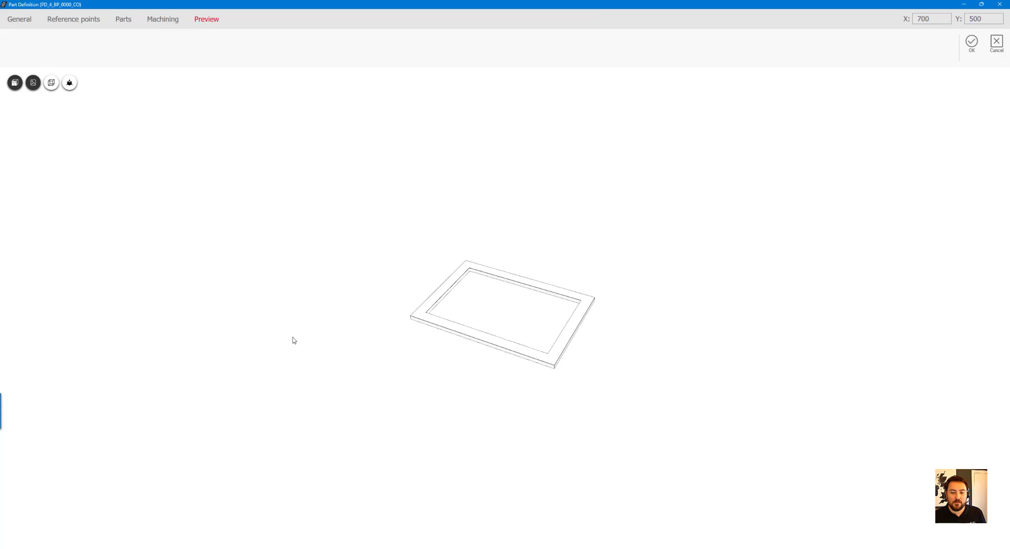
left_click_drag(429, 339, 560, 328)
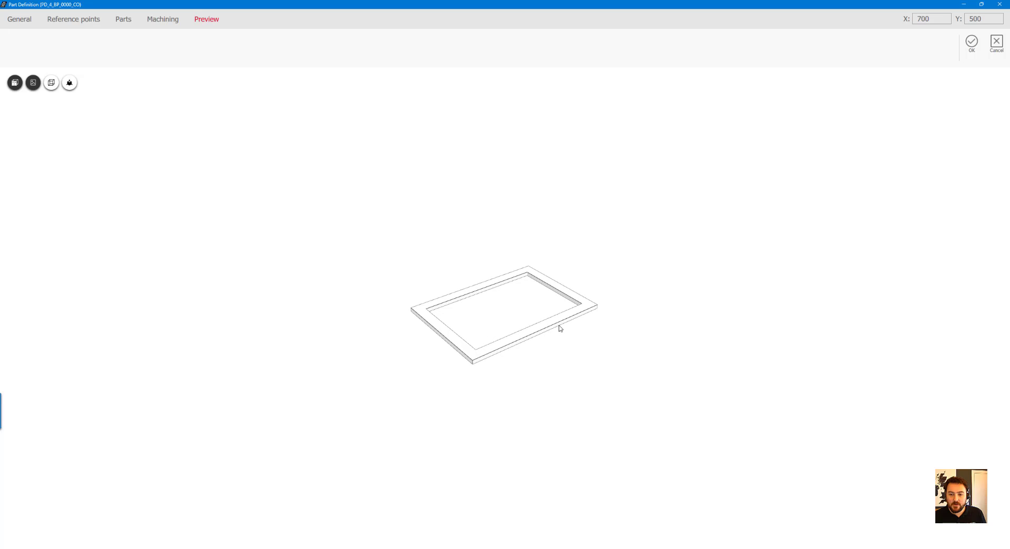
left_click(979, 44)
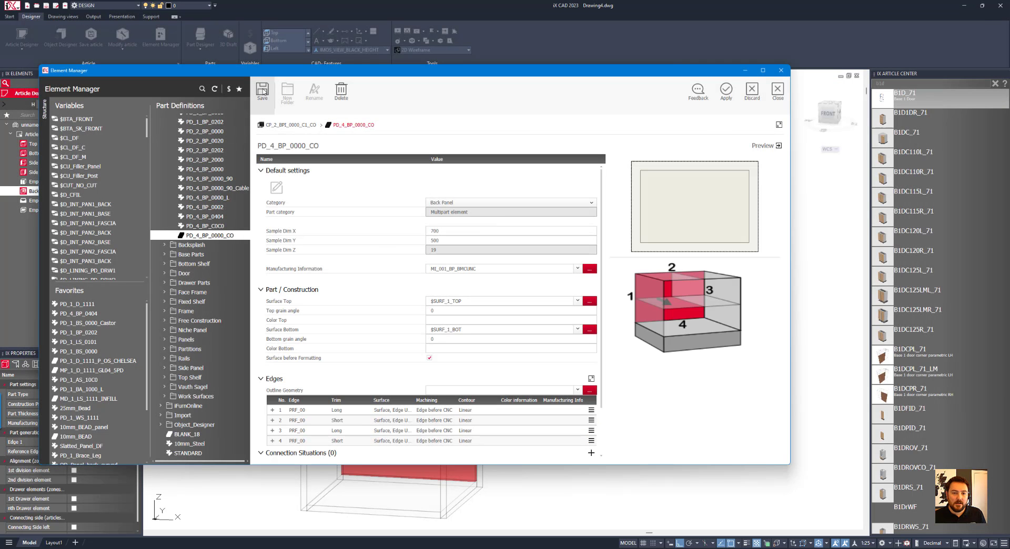
- Save and apply PD_4_BP_0000_CO in Element Manager, then confirm the cabinet to rebuild it
left_click(263, 90)
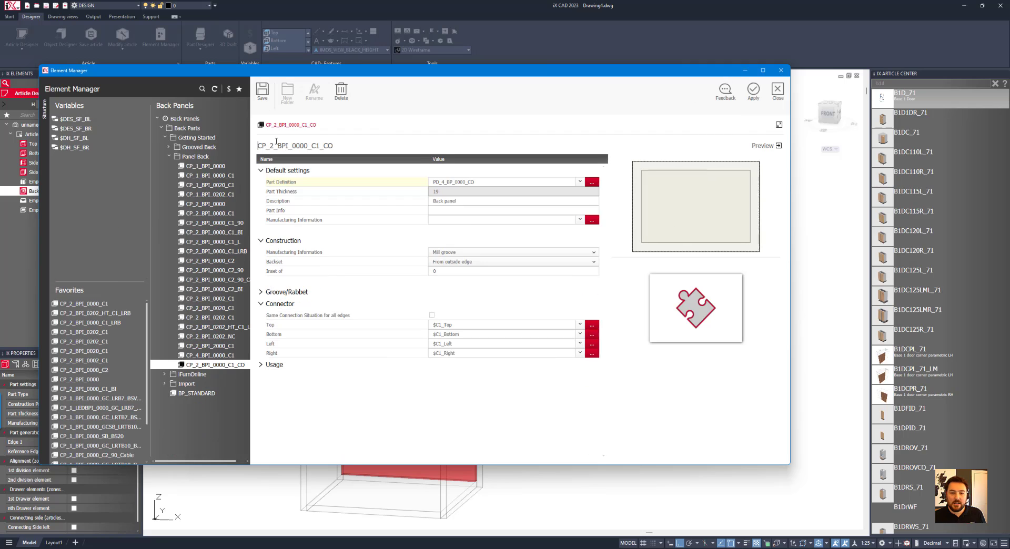
left_click(753, 90)
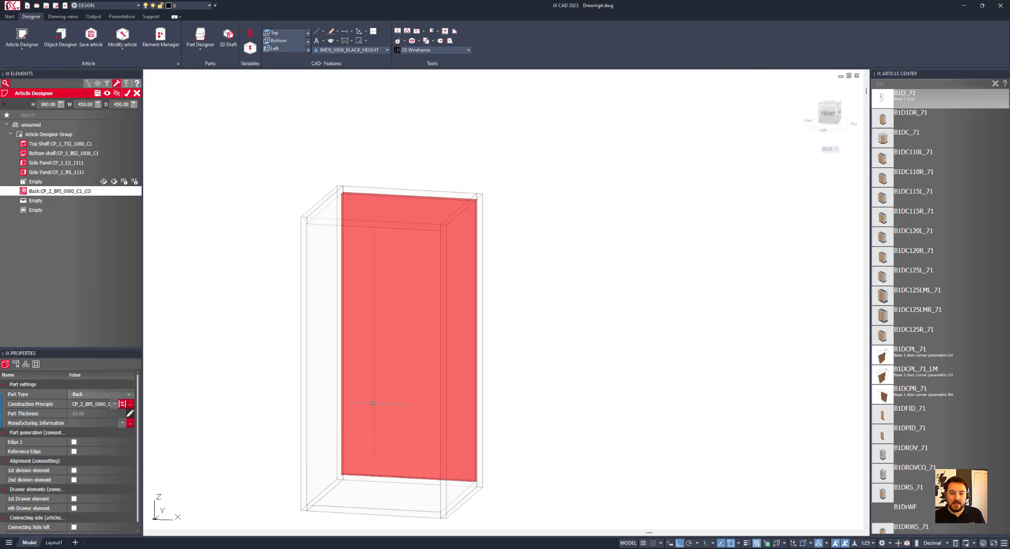
left_click(126, 93)
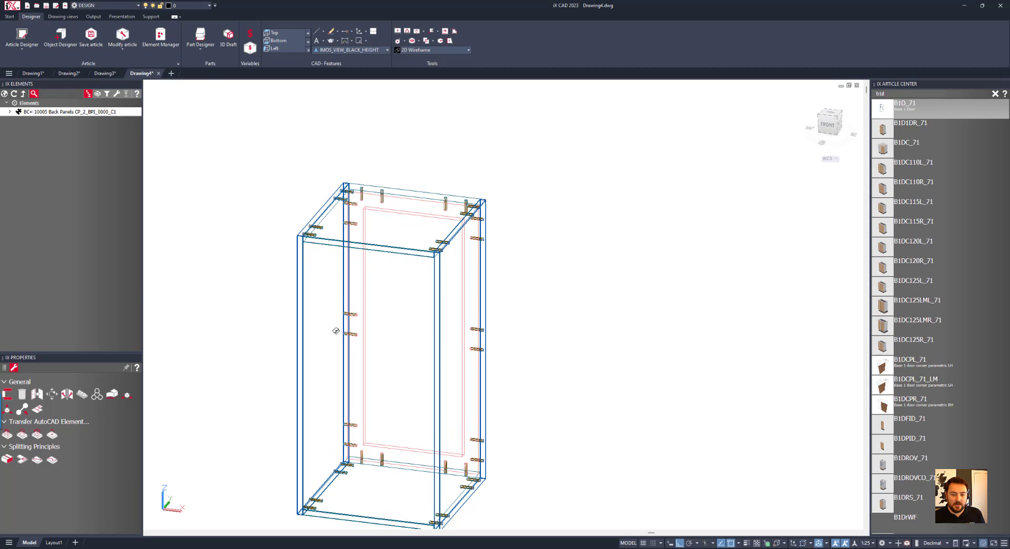
- Stretch the cabinet to a wider, shorter size and check that the back panel's inset cutout follows
left_click(336, 331)
right_click(243, 332)
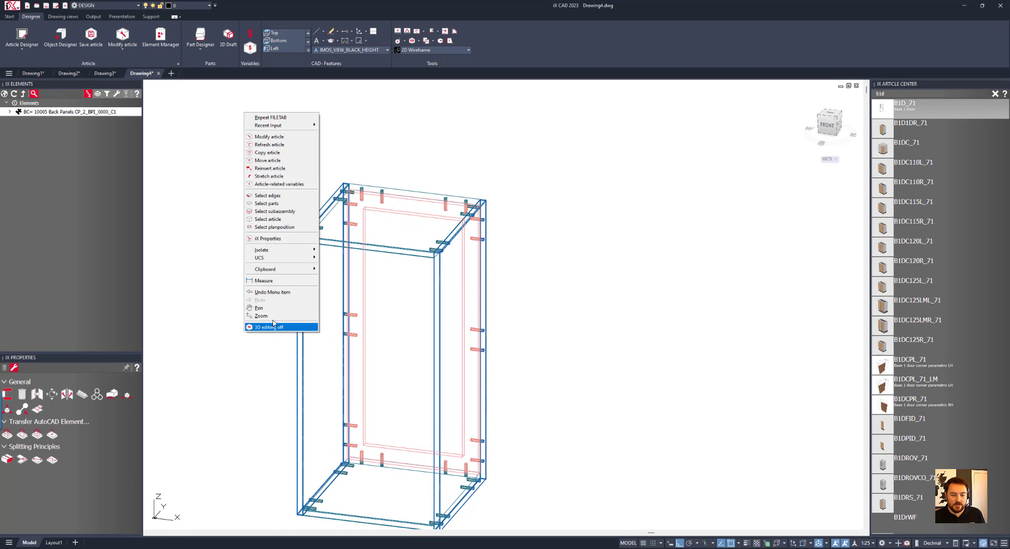
left_click(260, 176)
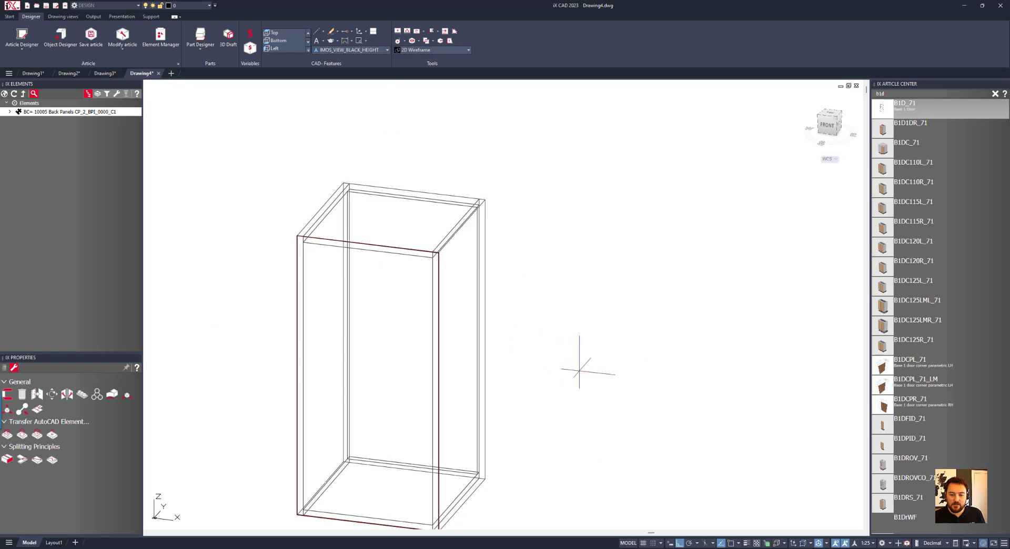
left_click(462, 223)
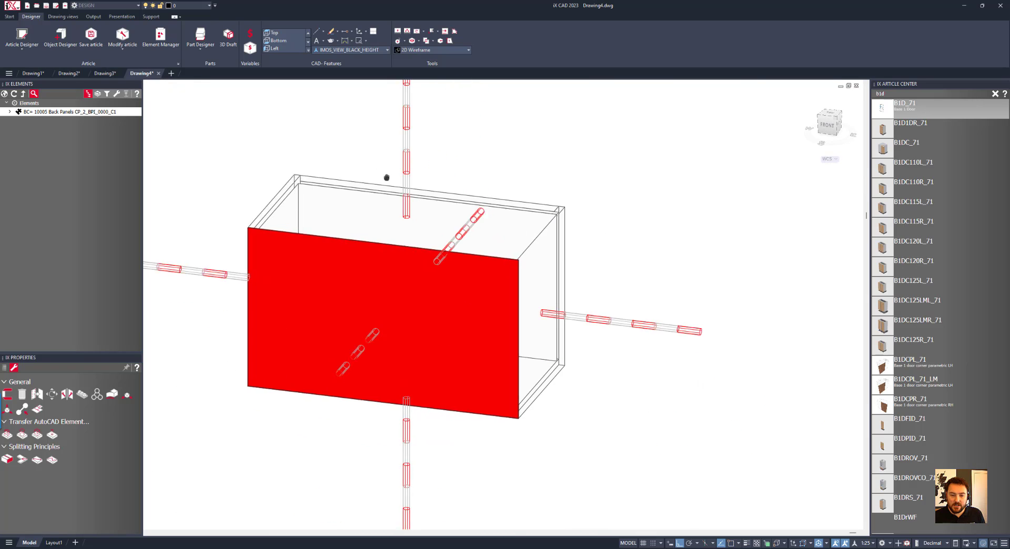
middle_click_drag(391, 179, 396, 322, "shift")
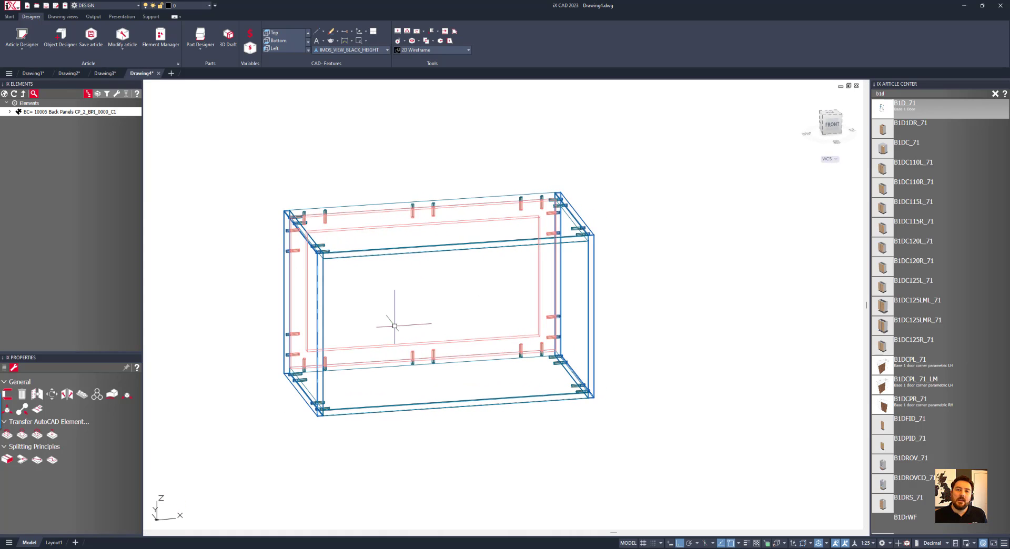